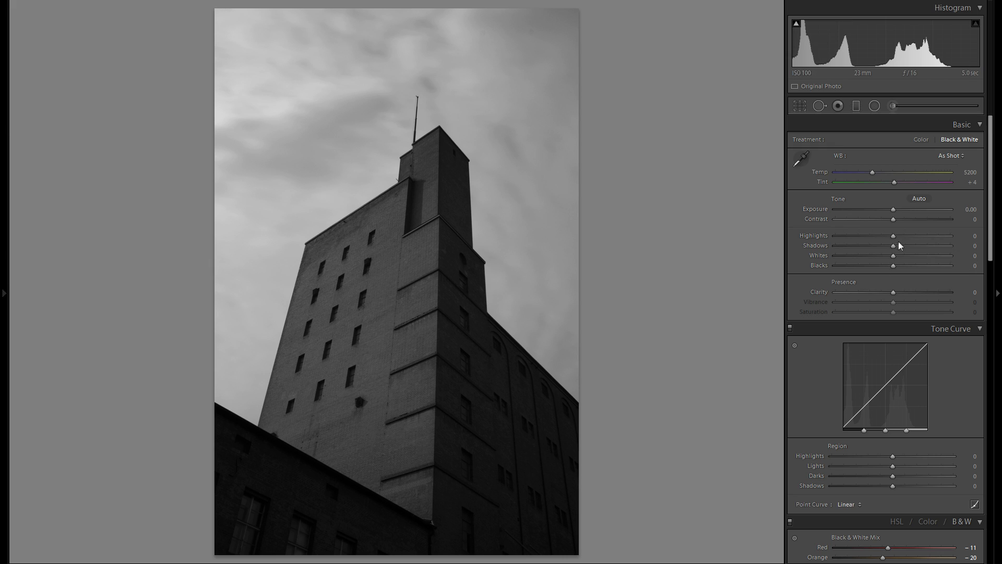
Set the photo's Shadows to +81 and Blacks to -53 in the basic tone adjustments.
drag(894, 246, 937, 246)
drag(893, 269, 858, 268)
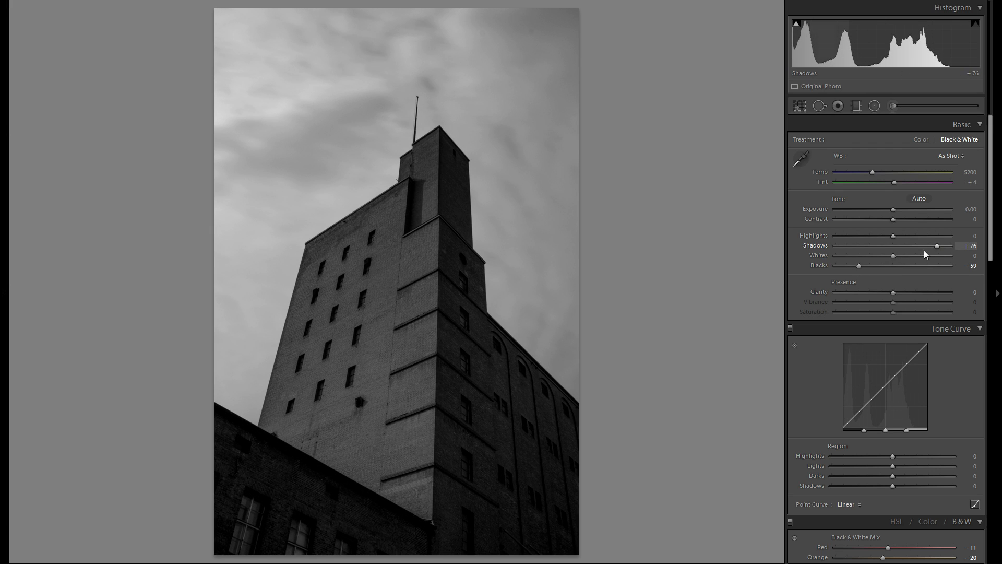
drag(941, 246, 946, 246)
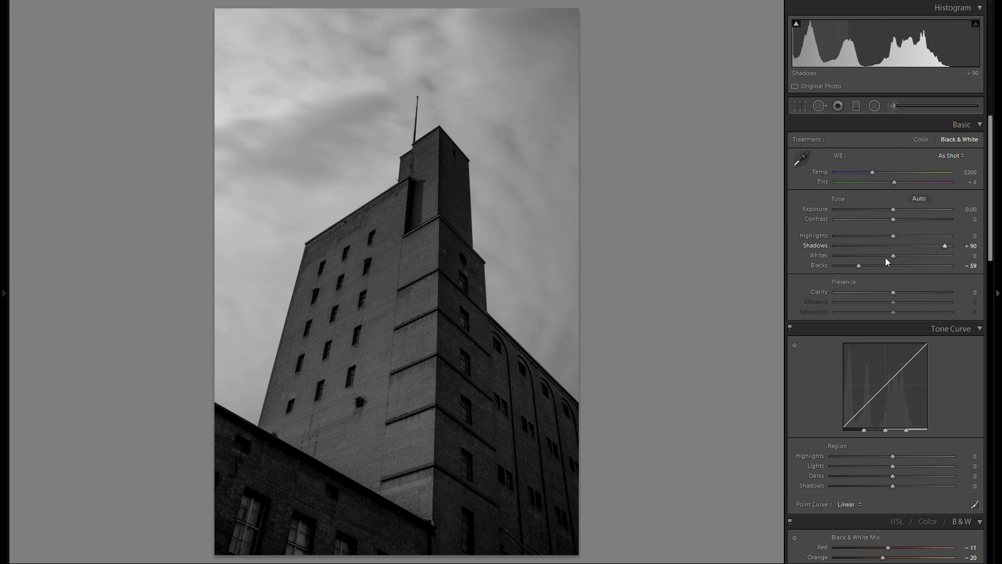
drag(858, 266, 863, 265)
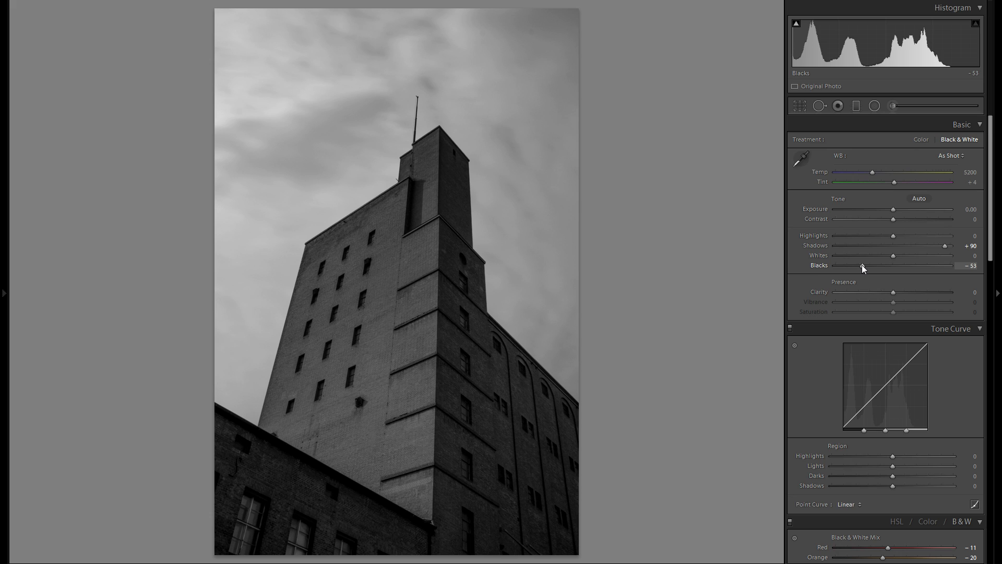
double_click(816, 246)
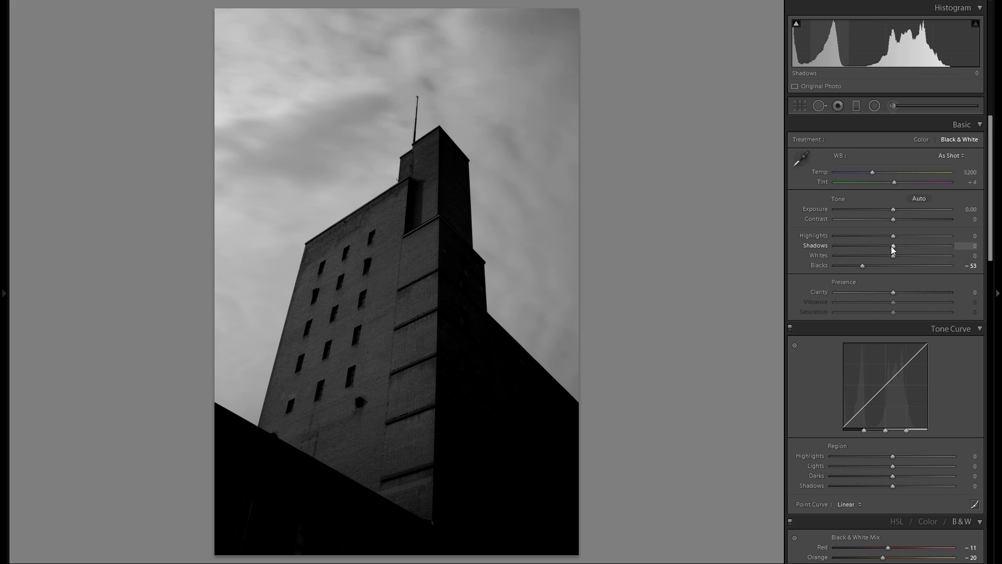
drag(894, 246, 940, 247)
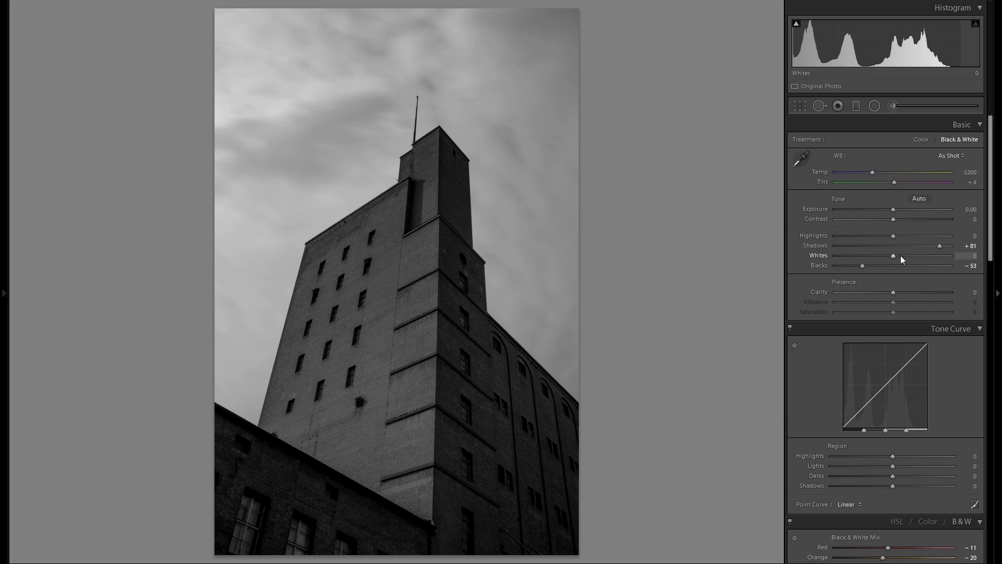
Set the photo's Highlights to -100 and Whites to +38.
drag(895, 256, 794, 239)
alt+click(917, 258)
double_click(811, 236)
drag(895, 236, 796, 239)
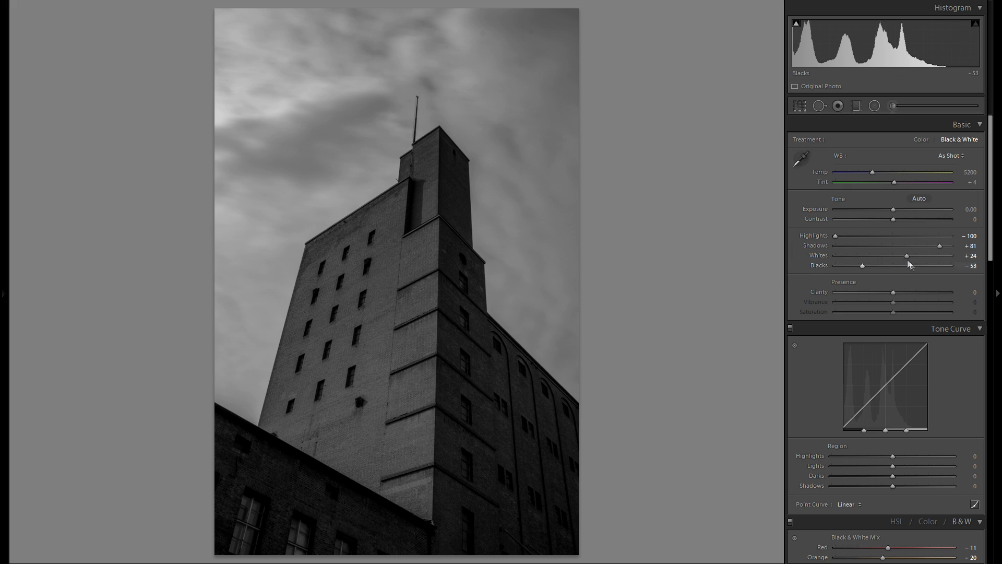
drag(906, 258, 917, 261)
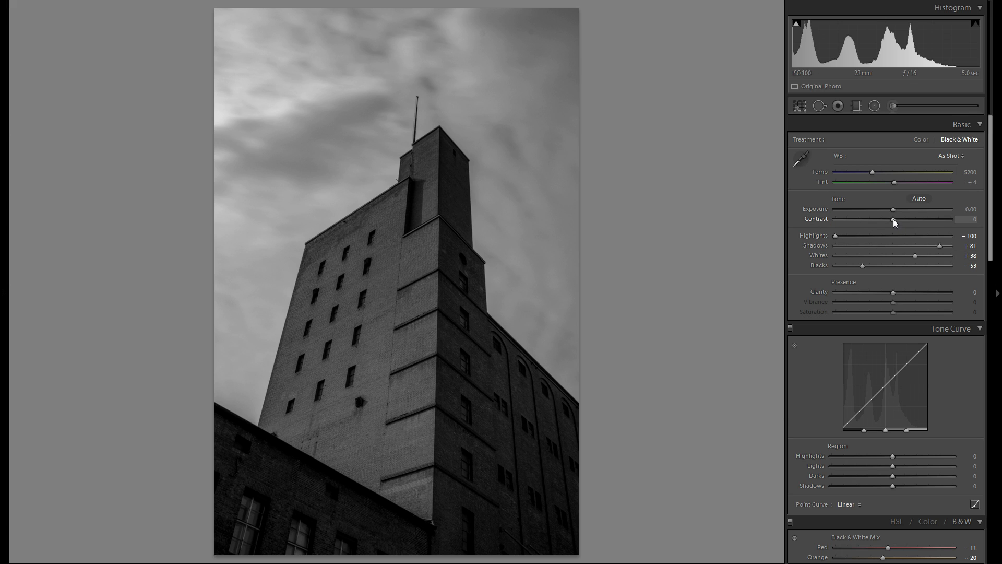
Refine the photo's overall tone with Contrast +21, Shadows +93 and Exposure +0.20.
drag(894, 218, 905, 218)
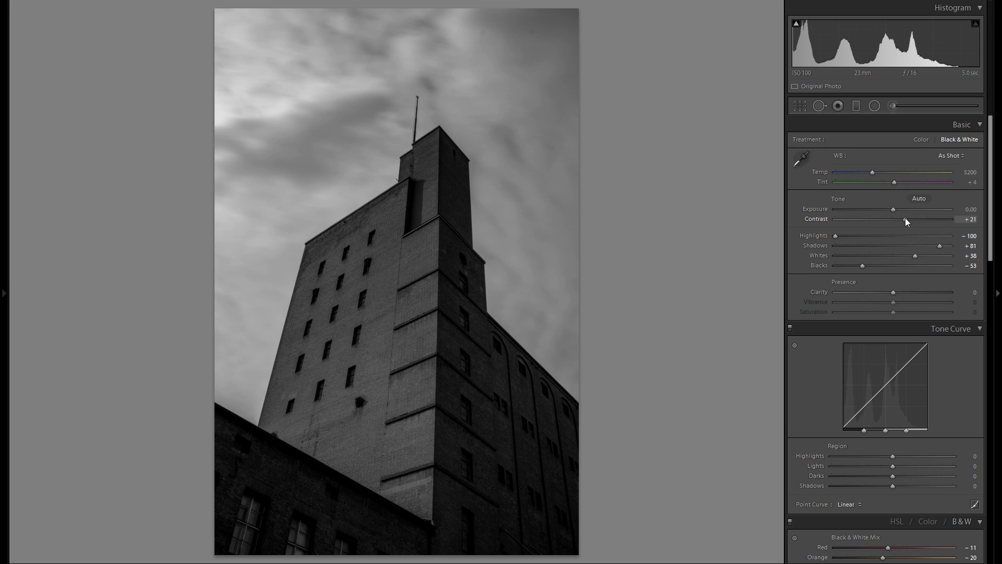
mouse_move(940, 245)
mouse_down()
mouse_move(961, 244)
mouse_move(947, 245)
mouse_up()
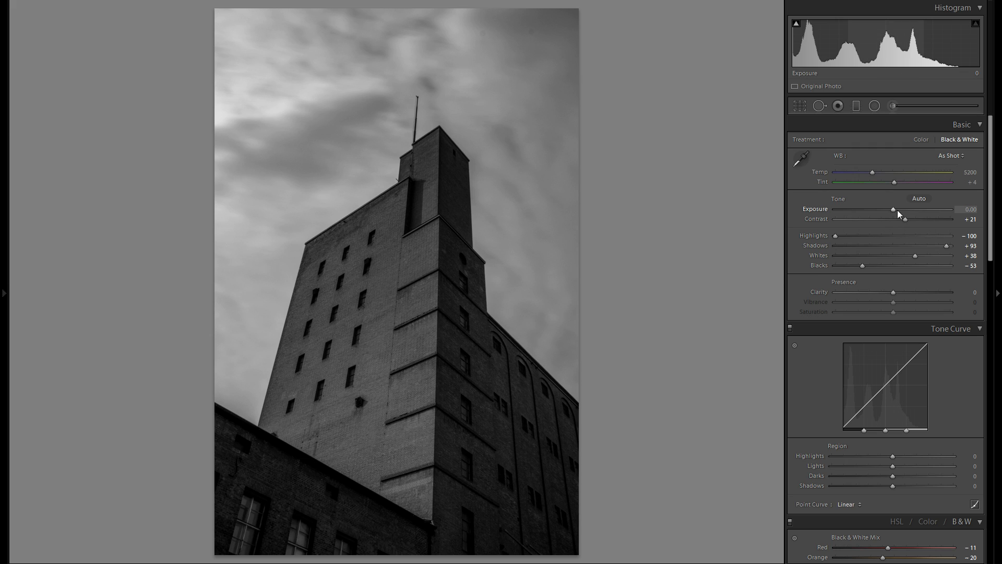
drag(894, 209, 896, 210)
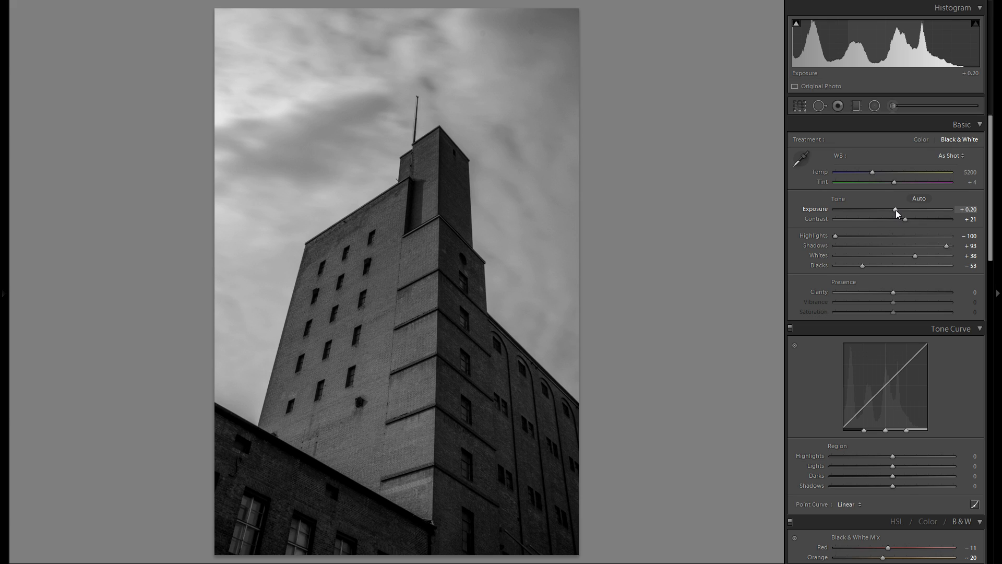
Set the photo's Clarity to +50.
scroll(896, 210, down, 3)
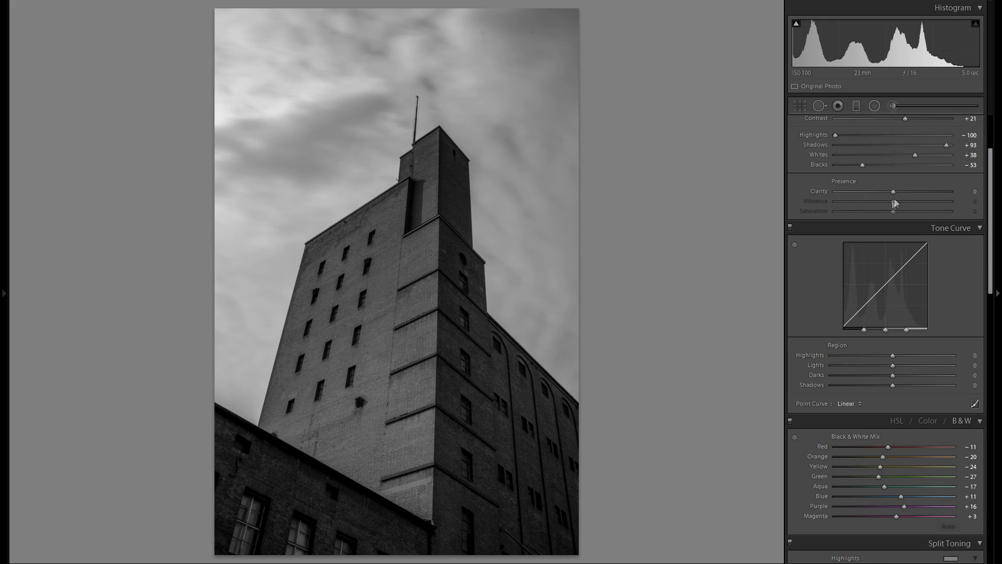
drag(931, 192, 952, 193)
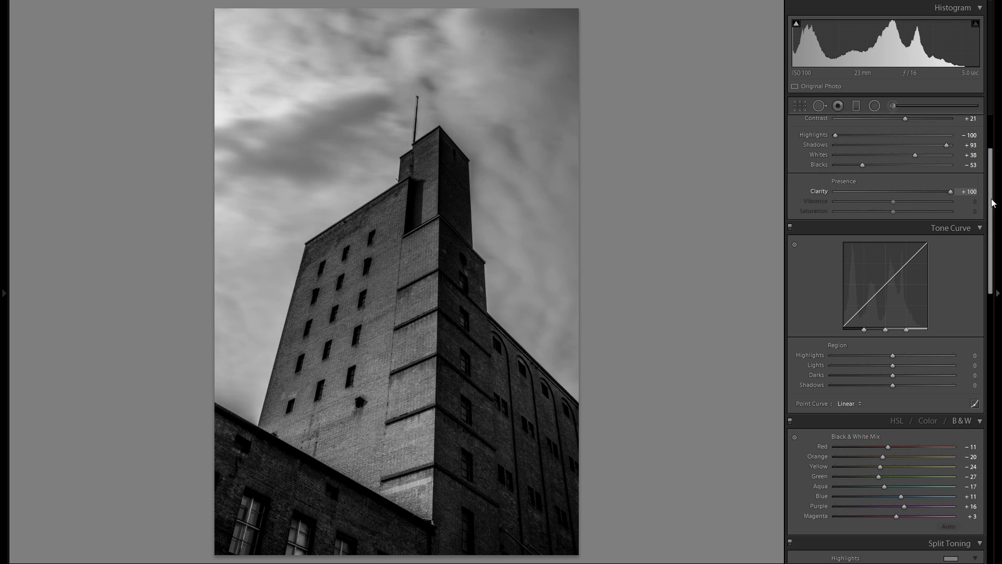
drag(967, 196, 922, 195)
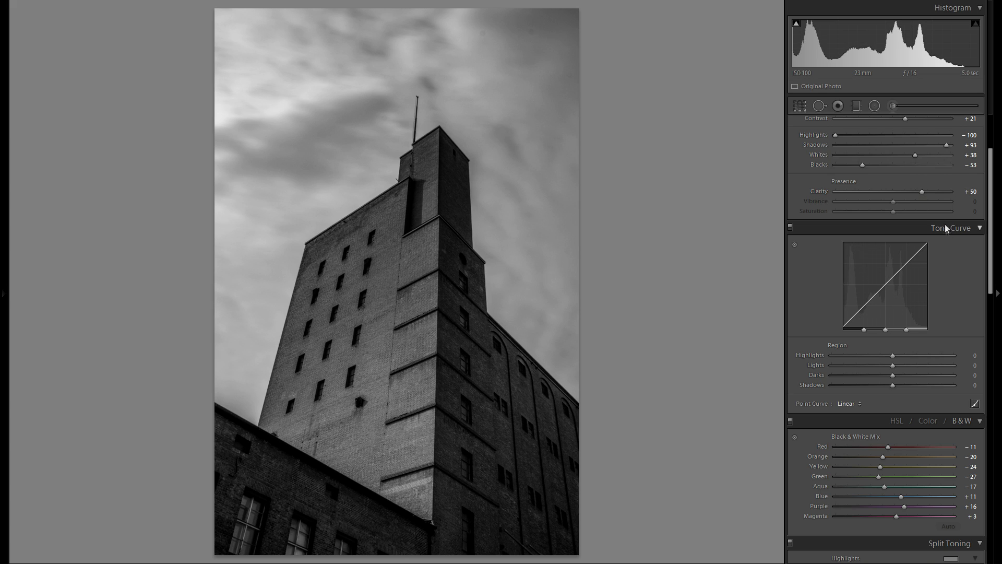
Shape the tone curve regions with Highlights +56, Lights +4 and Shadows +13.
scroll(946, 223, down, 3)
drag(900, 254, 926, 255)
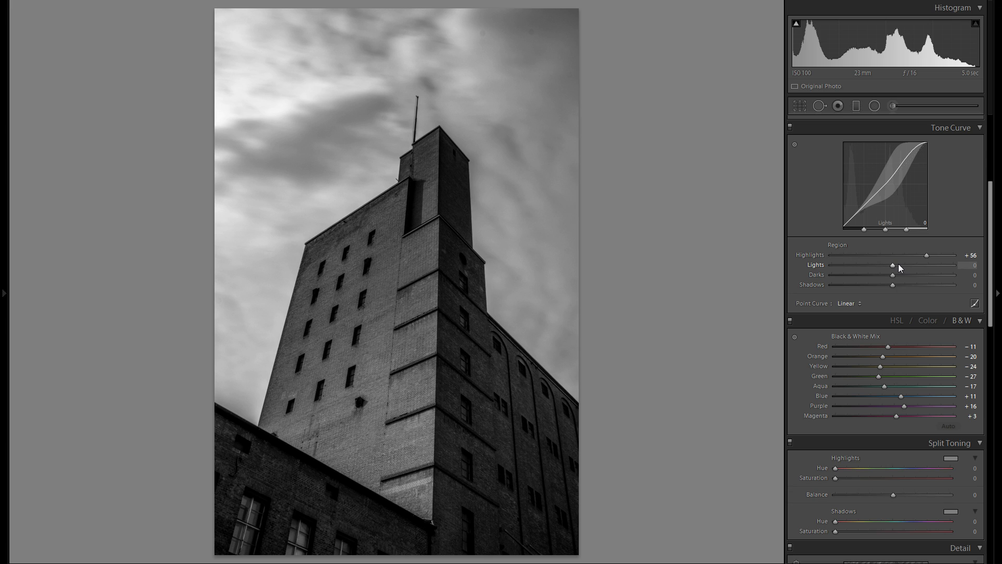
mouse_move(898, 264)
mouse_down()
mouse_move(918, 266)
mouse_move(878, 279)
mouse_move(907, 281)
mouse_move(884, 287)
mouse_move(901, 287)
mouse_up()
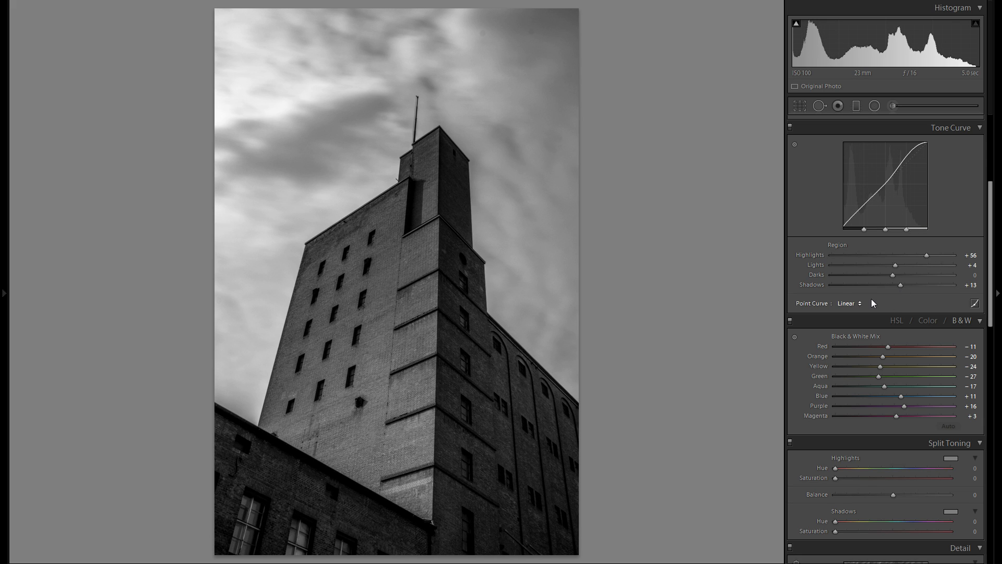
Look through the photo's remaining develop settings, from Detail and Lens Corrections to Effects and Camera Calibration.
scroll(885, 303, up, 5)
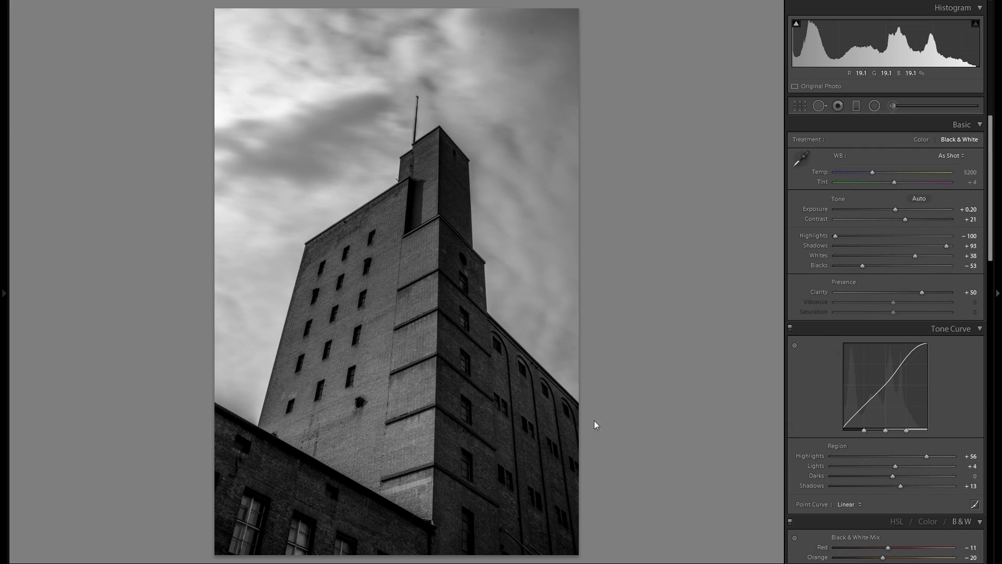
scroll(897, 288, down, 15)
scroll(898, 293, down, 8)
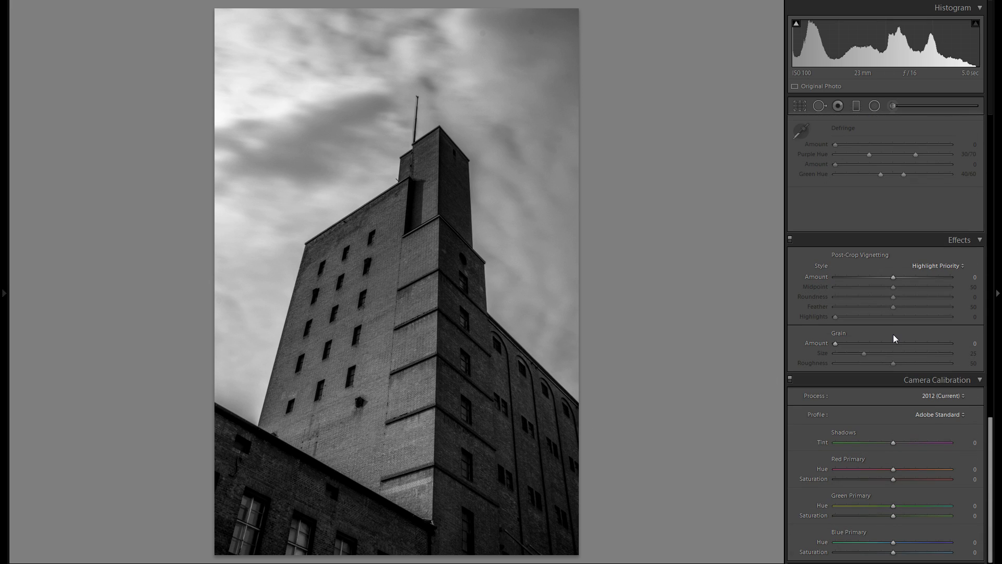
scroll(895, 345, up, 7)
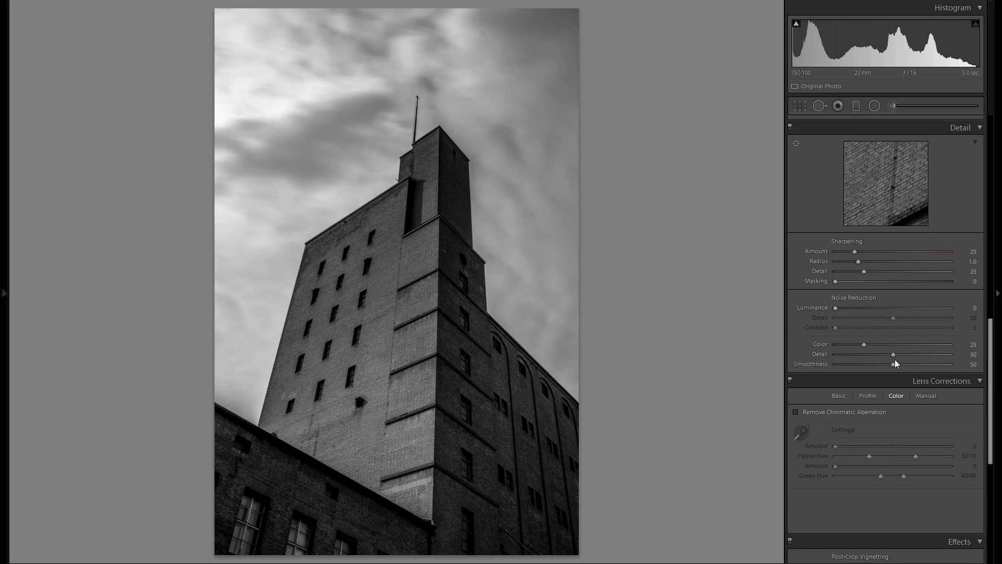
scroll(873, 293, up, 15)
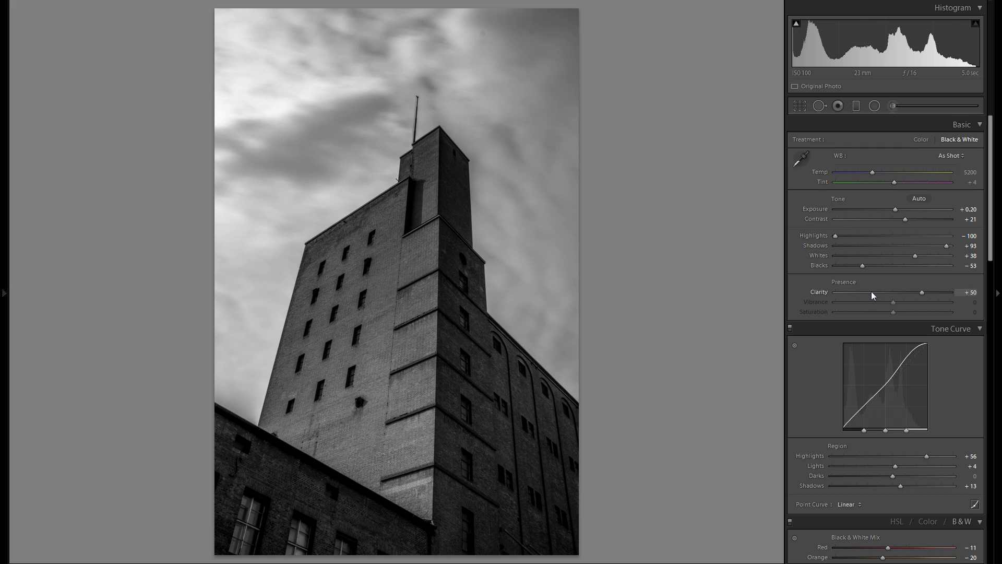
scroll(869, 297, down, 20)
scroll(882, 410, up, 14)
scroll(862, 400, up, 7)
Draw a flat elliptical radial filter across the building's facade and set its Exposure to 0.34.
click(875, 107)
drag(367, 345, 479, 371)
drag(895, 181, 900, 182)
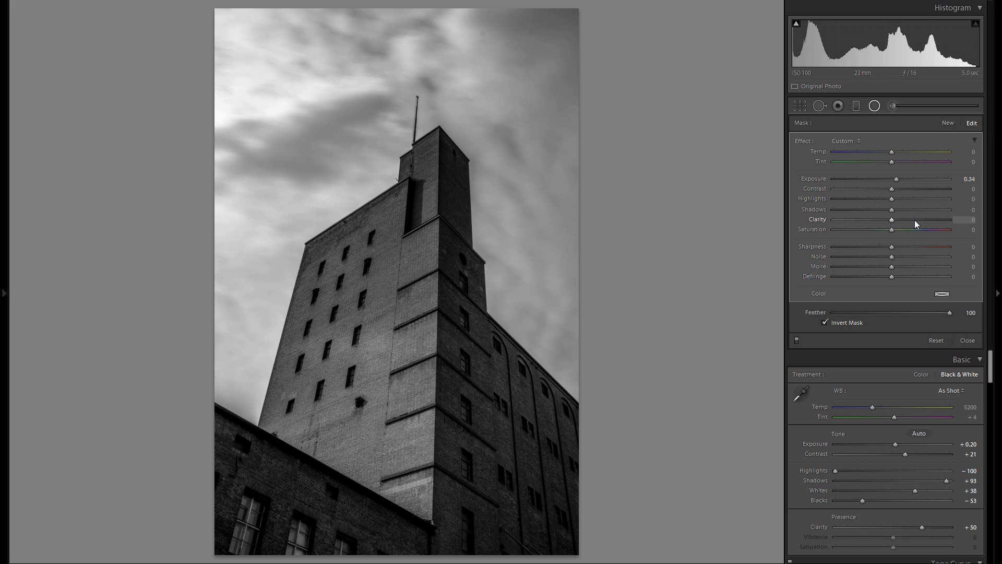
Place the radial filter over the facade's upper windows, tilt it along the roofline, and set its Exposure to 0.60 and Clarity to 37.
drag(449, 337, 734, 273)
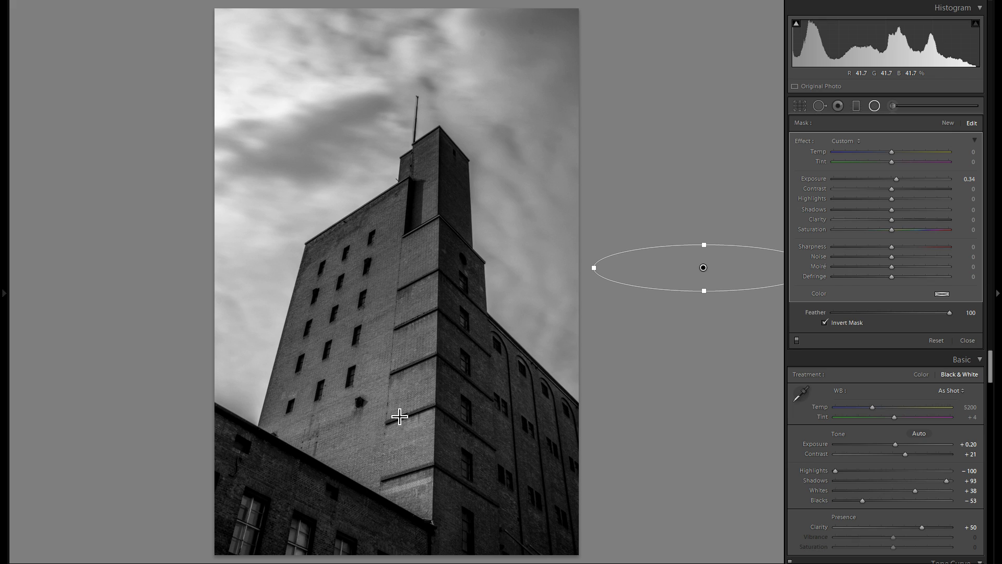
drag(703, 268, 380, 281)
drag(491, 272, 478, 229)
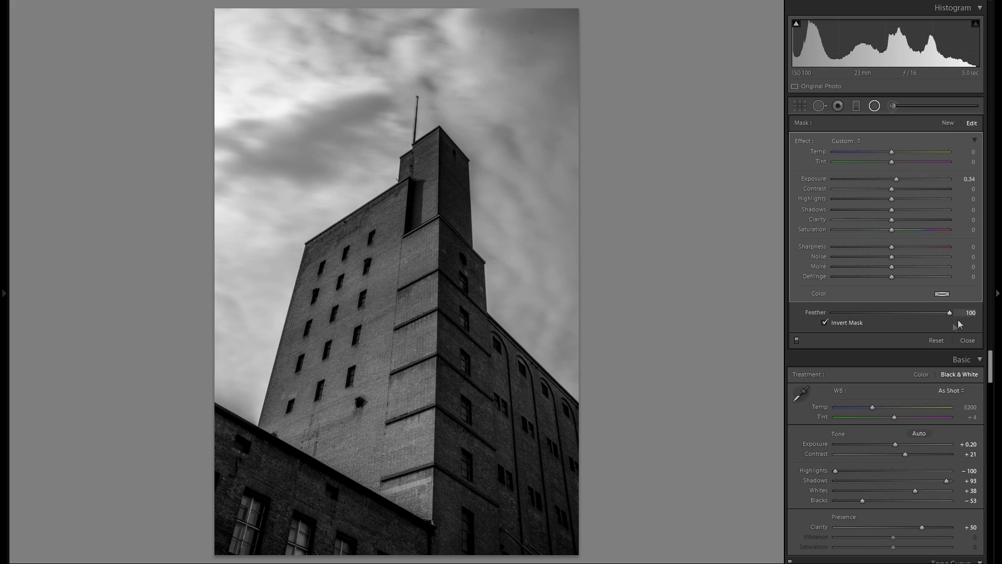
drag(380, 271, 379, 276)
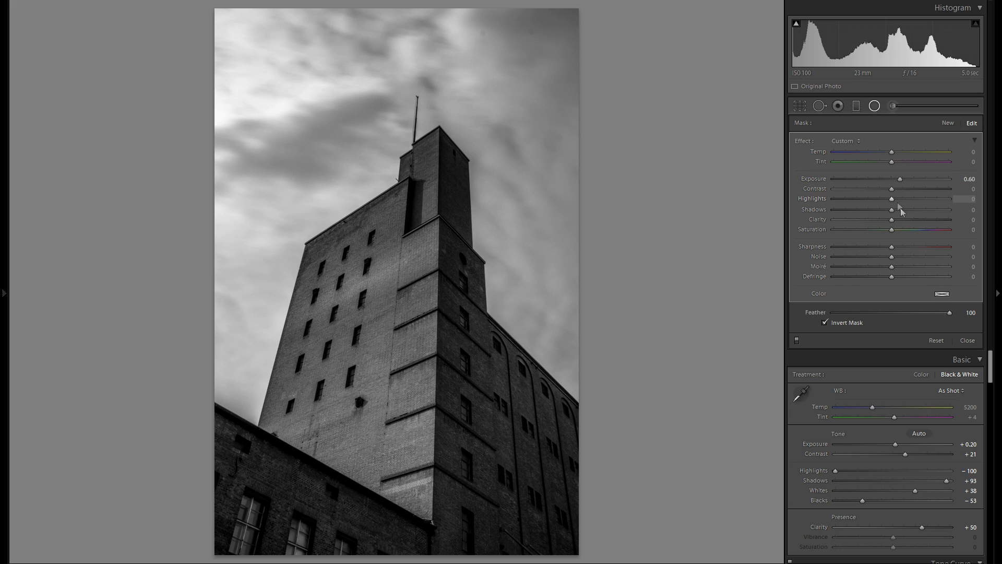
drag(910, 218, 914, 219)
drag(913, 220, 913, 220)
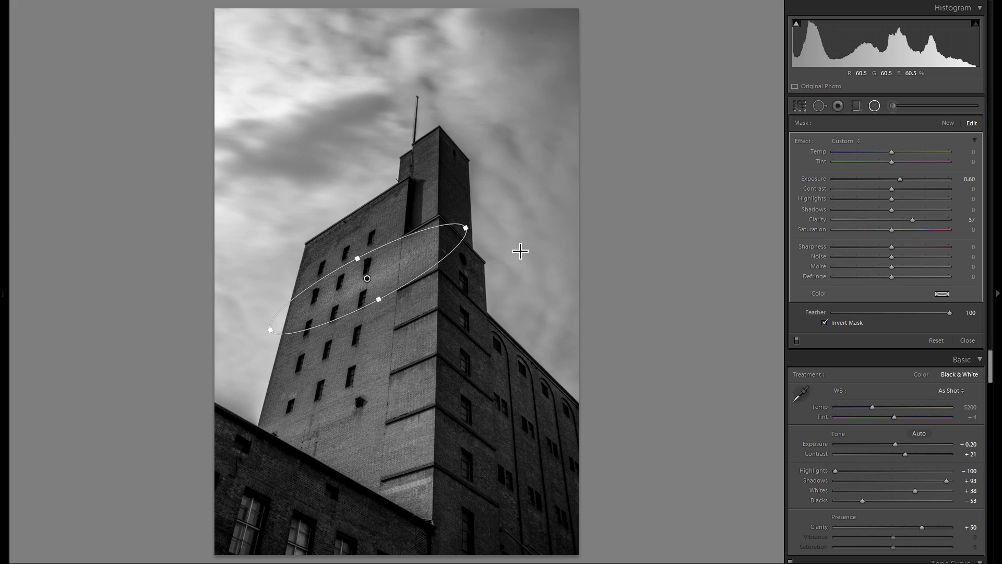
Duplicate the radial filter twice and place the copies further down the windowed facade.
right_click(415, 258)
key(Escape)
drag(421, 259, 411, 305)
right_click(411, 304)
click(430, 307)
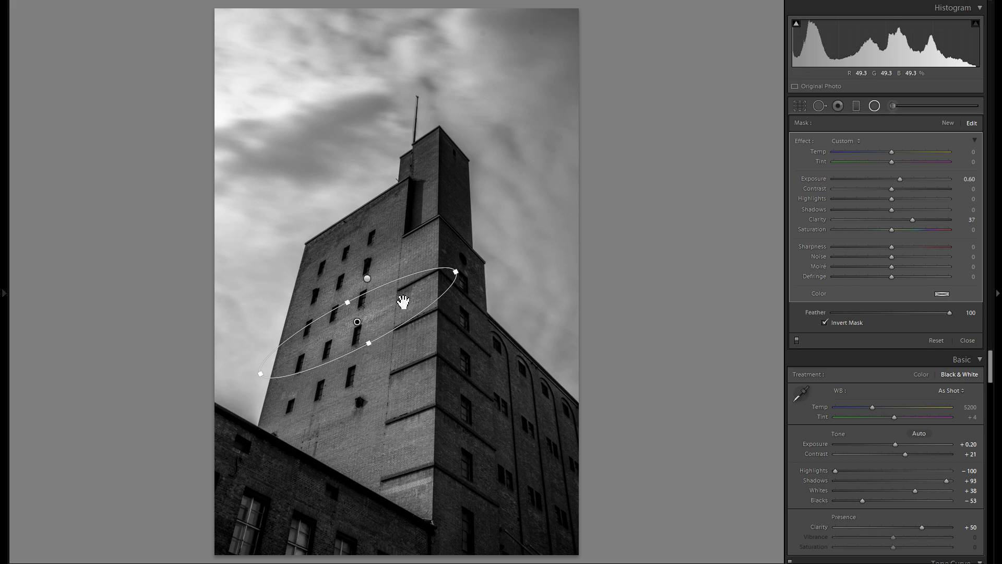
Duplicate the radial filter again, place the copy just below the facade's roofline, and fine-tune the Exposure of the lowest filter.
right_click(399, 362)
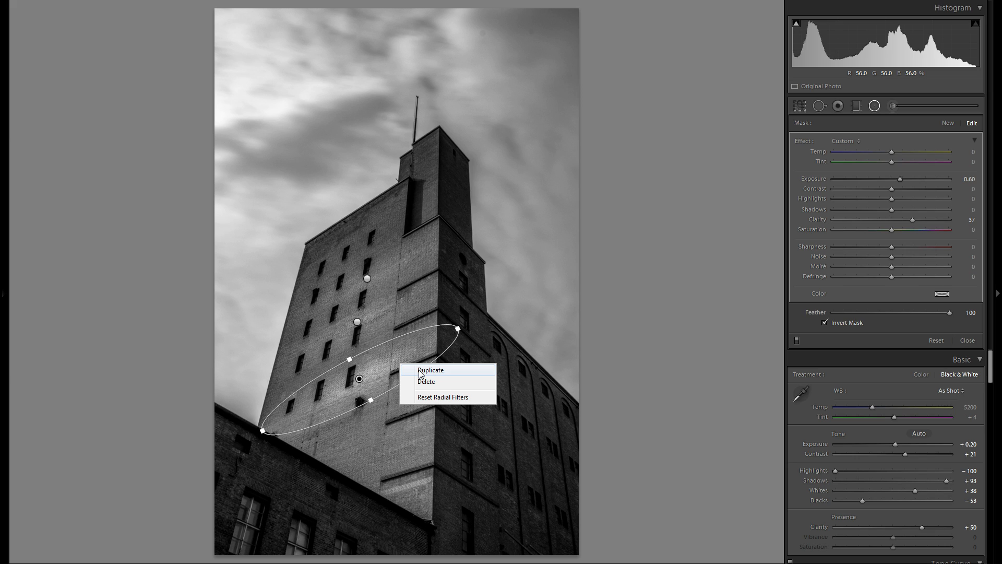
click(421, 374)
drag(414, 369, 452, 451)
drag(439, 257, 424, 215)
click(359, 378)
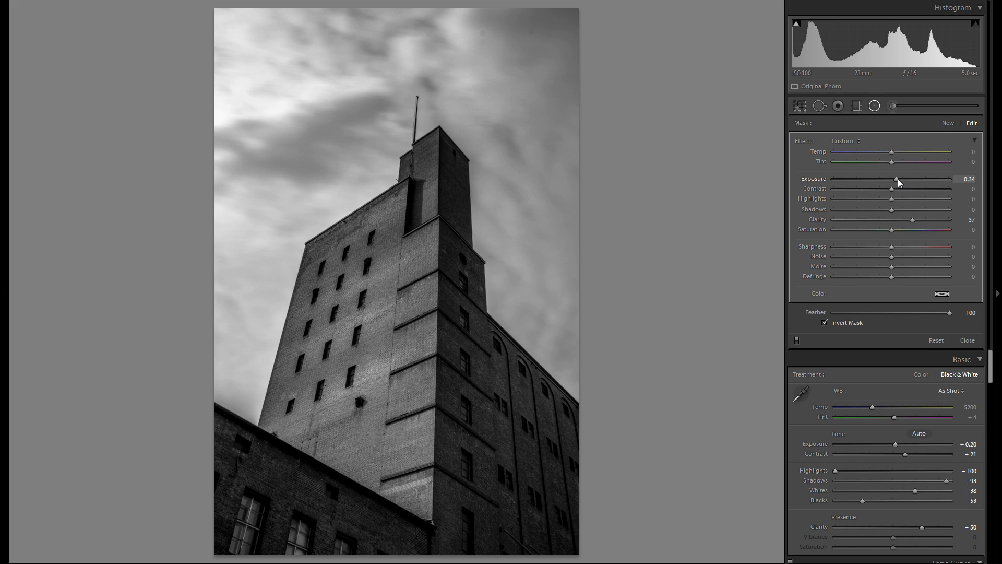
drag(899, 181, 902, 181)
Duplicate the radial filter below the roofline and place the copy on the middle of the dark side wall.
click(370, 217)
right_click(372, 216)
click(396, 220)
drag(407, 205, 520, 400)
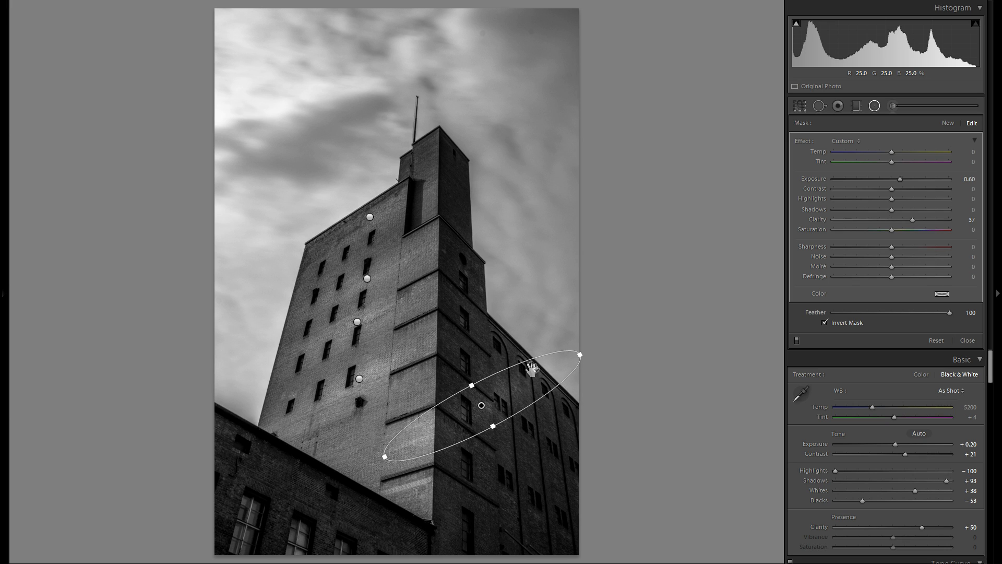
Duplicate the radial filter onto the lower side wall and the foreground building, and set the last copy's Exposure to 0.71.
right_click(525, 385)
click(546, 390)
drag(502, 386, 315, 509)
right_click(542, 468)
click(563, 474)
drag(899, 185, 902, 185)
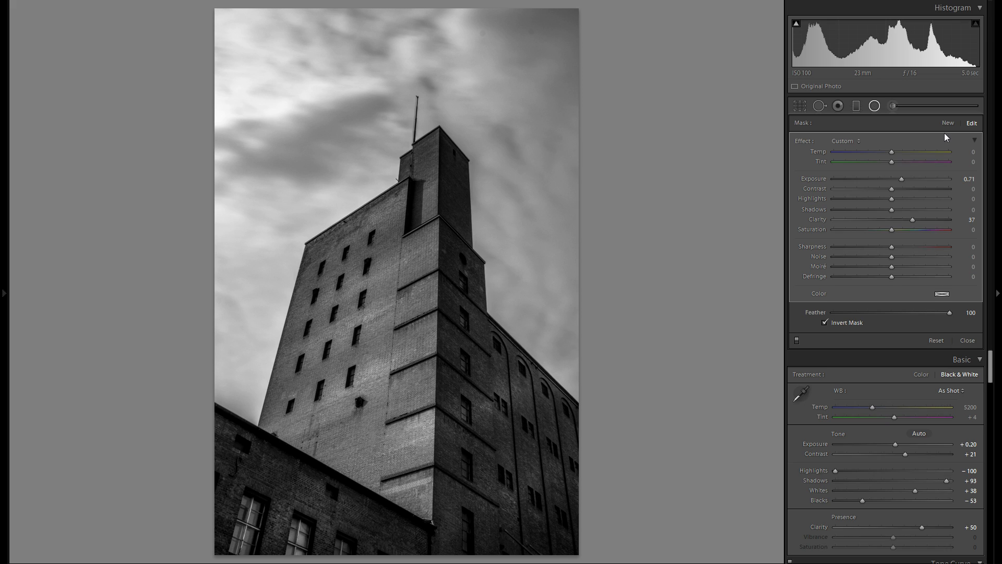
Duplicate the side wall's middle radial filter, move the copy to the wall's upper part, and narrow it to fit there.
right_click(482, 405)
click(507, 412)
drag(481, 405, 483, 298)
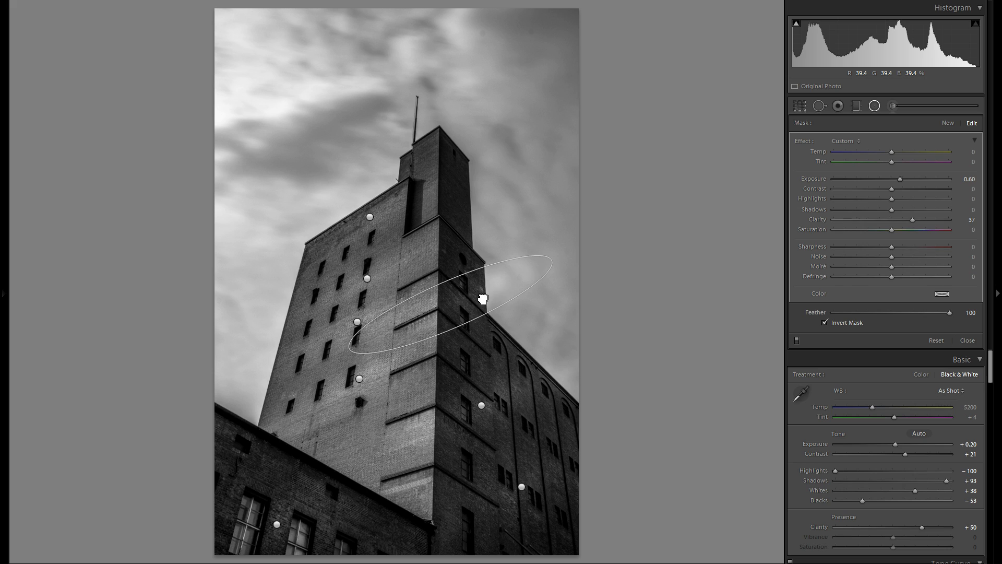
drag(551, 260, 454, 280)
drag(478, 300, 477, 297)
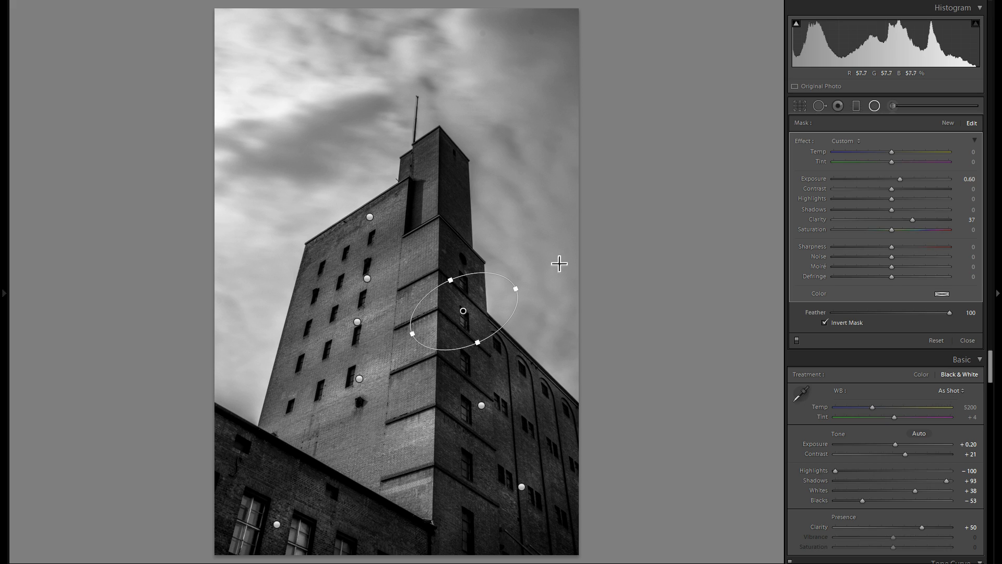
Add a new tilted radial filter across the facade's middle windows with Exposure -0.67 and Contrast 30.
click(947, 123)
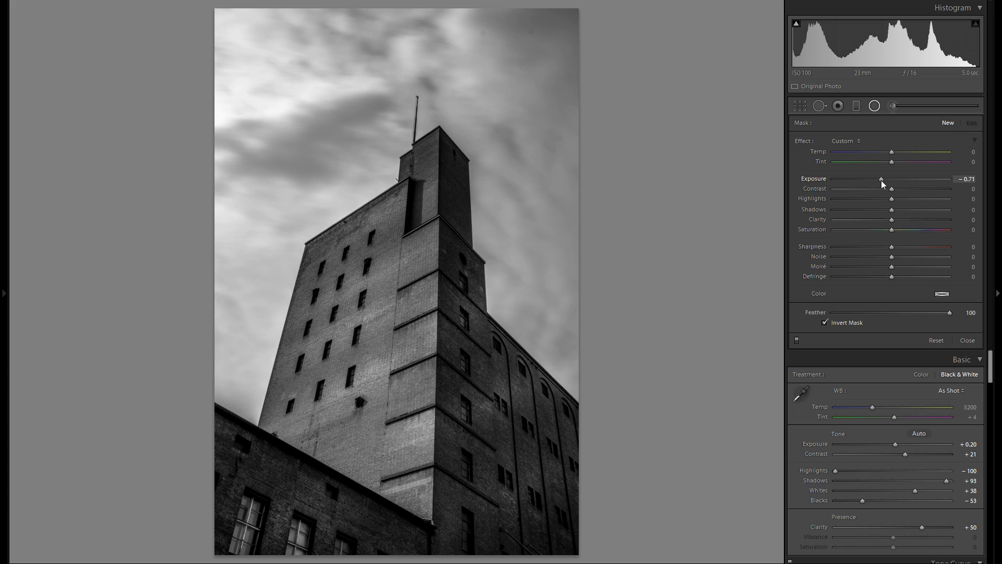
click(909, 189)
mouse_move(310, 316)
mouse_down()
mouse_move(439, 325)
mouse_move(483, 354)
mouse_move(452, 343)
mouse_up()
drag(425, 306, 412, 271)
drag(360, 313, 395, 300)
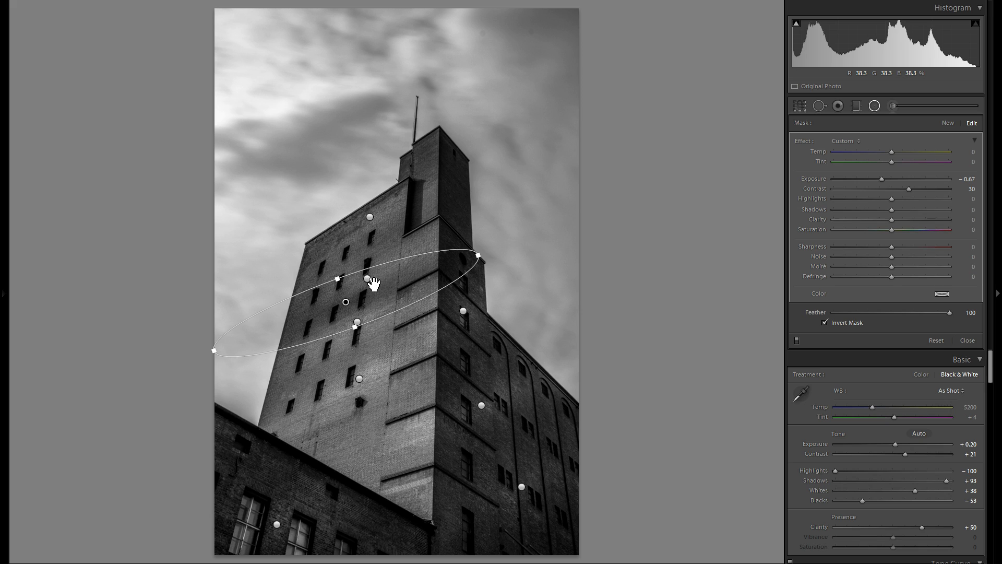
click(368, 280)
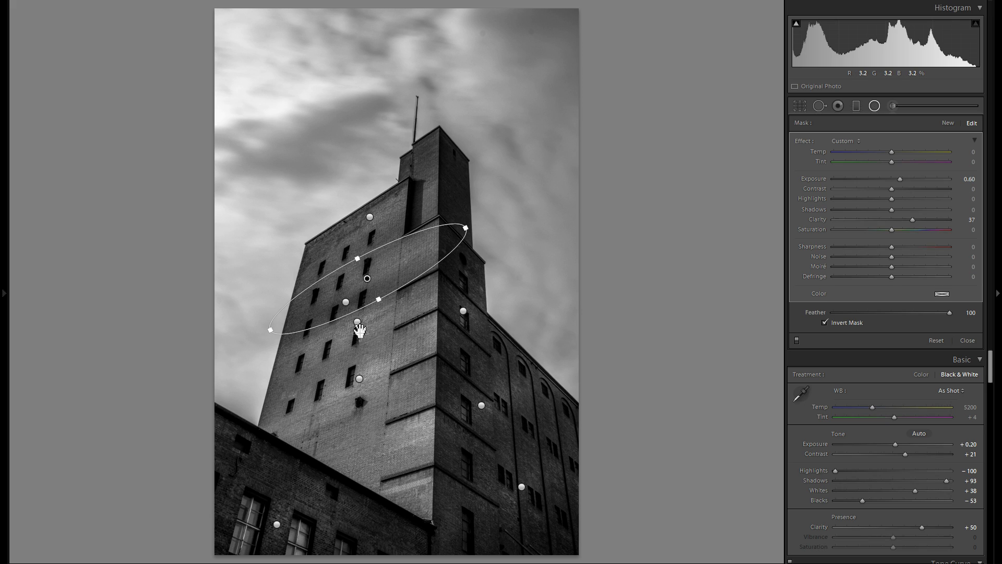
click(345, 302)
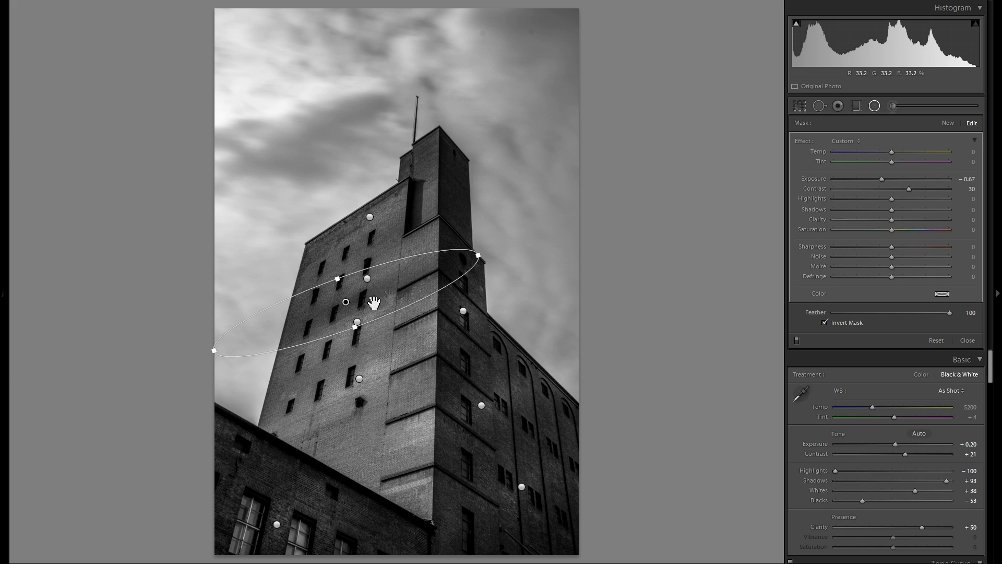
Try an Exposure of 2.23 on the bright radial filter across the facade's upper windows, and lower it again.
click(368, 279)
drag(906, 179, 924, 181)
mouse_move(388, 271)
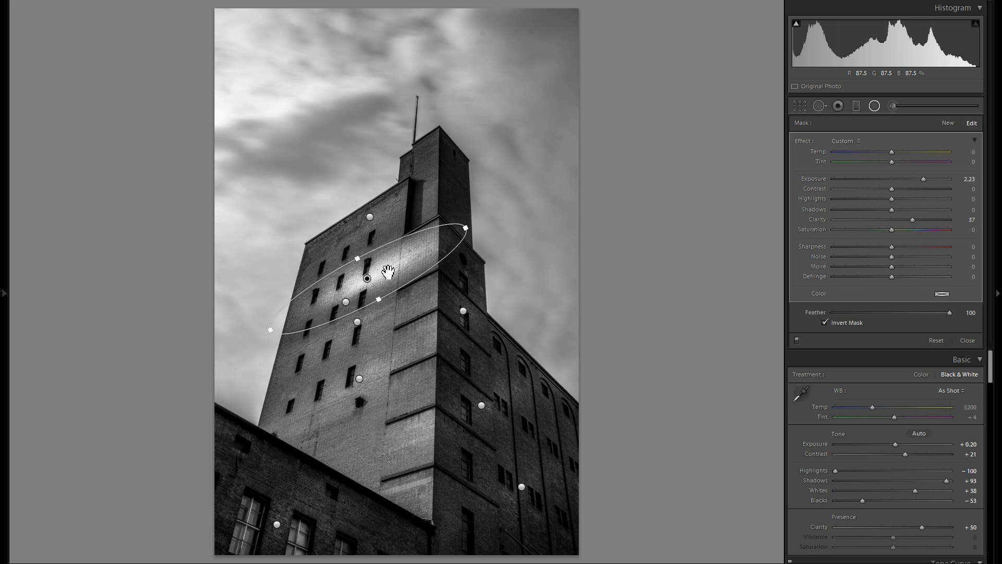
drag(924, 179, 905, 181)
Duplicate the darkening radial filter on the facade's middle windows and place the copy across the lower windows.
click(347, 300)
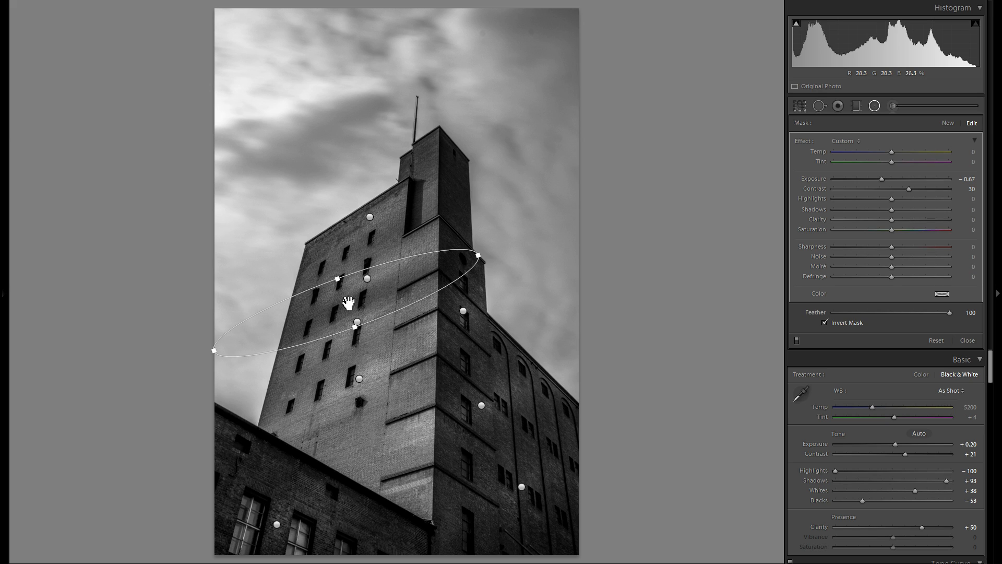
right_click(375, 307)
click(410, 311)
drag(381, 291, 396, 423)
Duplicate the darkening radial filter onto the facade's base below the windows, tilt it, and set its Contrast to 47.
right_click(380, 356)
click(412, 360)
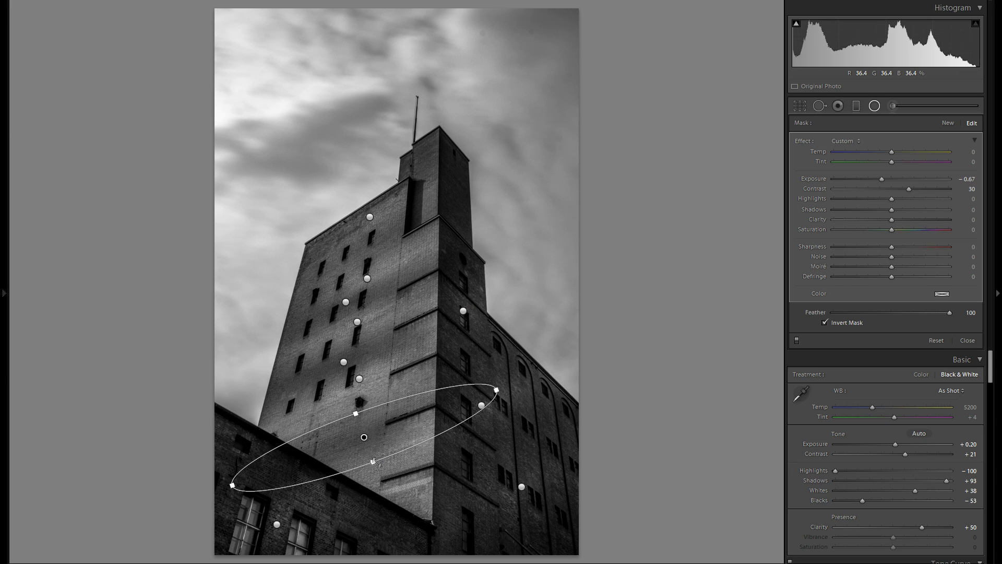
drag(387, 489, 409, 452)
drag(909, 188, 919, 187)
Duplicate the radial filter onto the lower side wall, narrow the copy, and set its Contrast to 17 and Exposure to -0.45.
right_click(411, 420)
click(442, 428)
drag(418, 420, 574, 426)
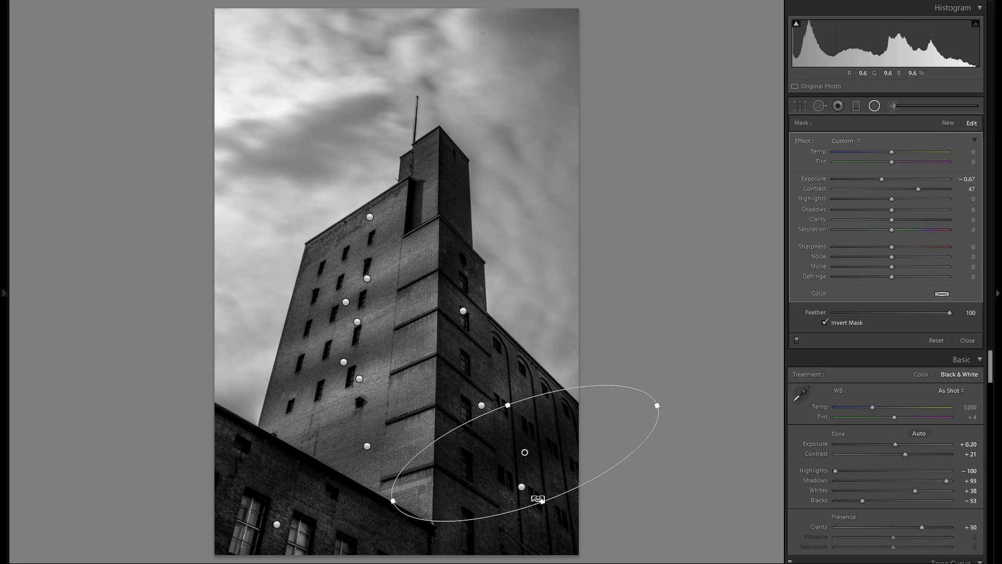
drag(541, 501, 540, 493)
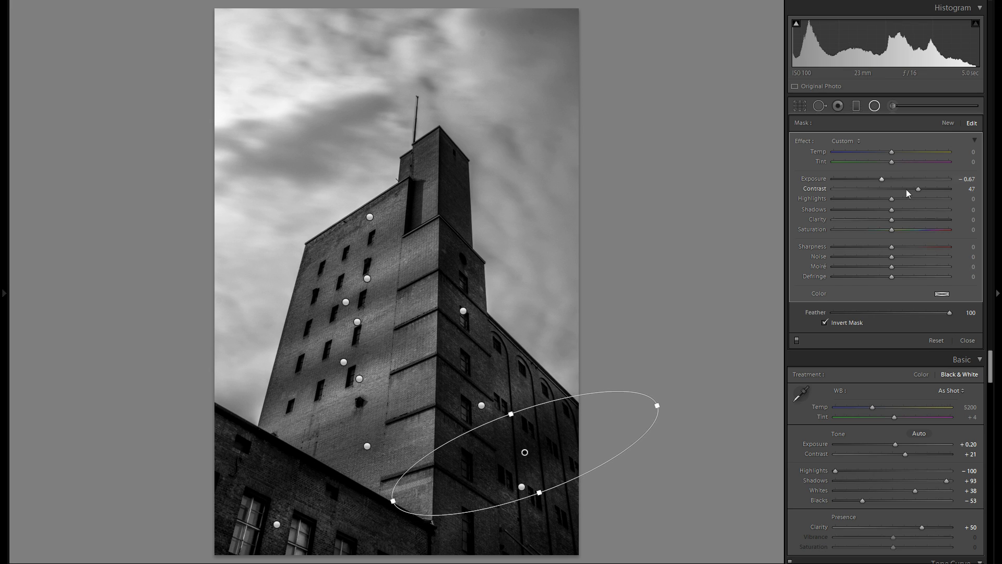
drag(908, 193, 910, 192)
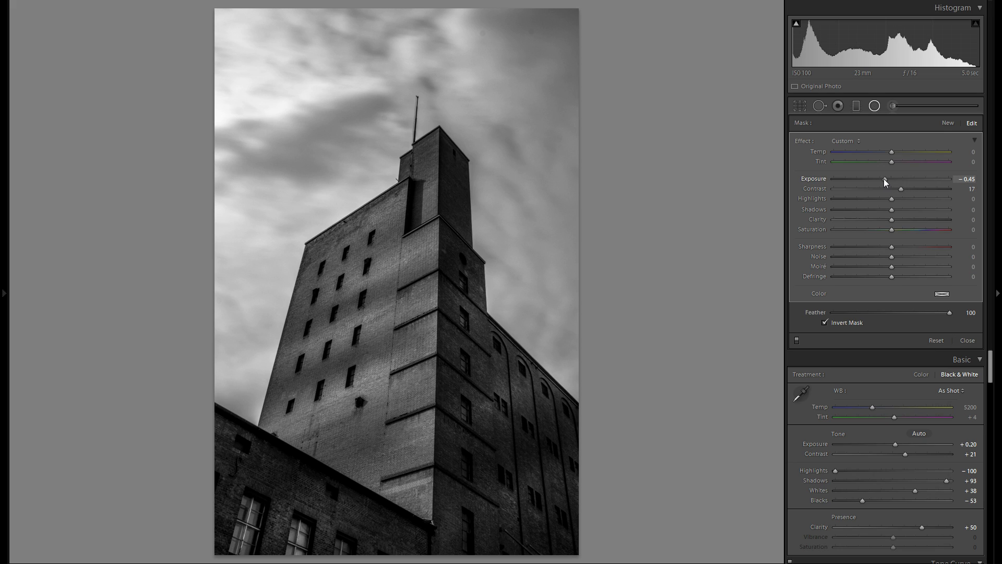
Duplicate the side wall's darkening radial filter twice, placing the copies at the photo's bottom edge below the side wall and on the foreground building.
right_click(524, 452)
click(547, 459)
drag(571, 430, 402, 523)
right_click(559, 537)
click(576, 542)
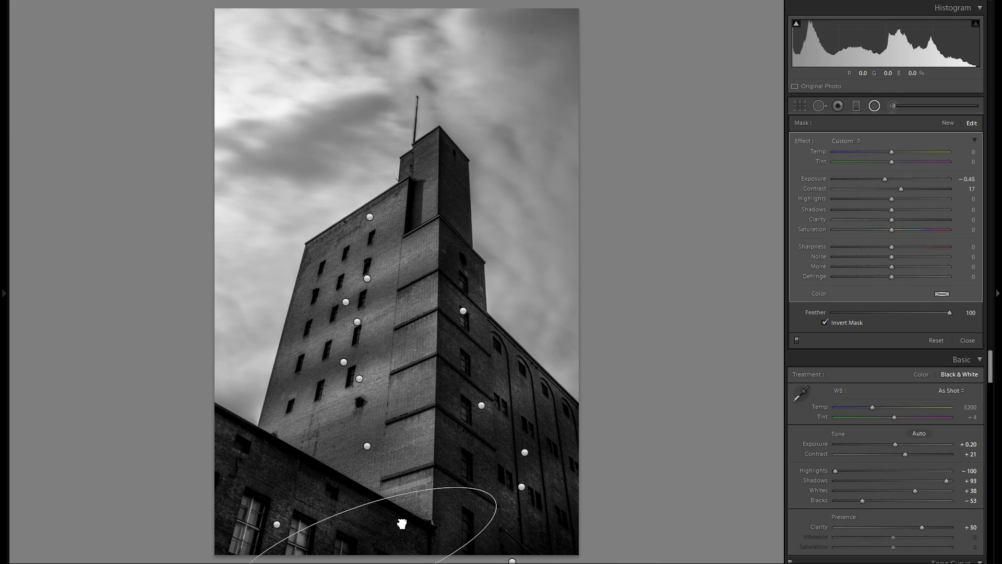
drag(496, 514, 461, 312)
Duplicate the darkening radial filter onto the building's front corner, turn it nearly upright, stretch it along the edge, and set Exposure to -1.10.
right_click(432, 518)
click(460, 527)
drag(474, 214, 410, 168)
drag(423, 293, 422, 292)
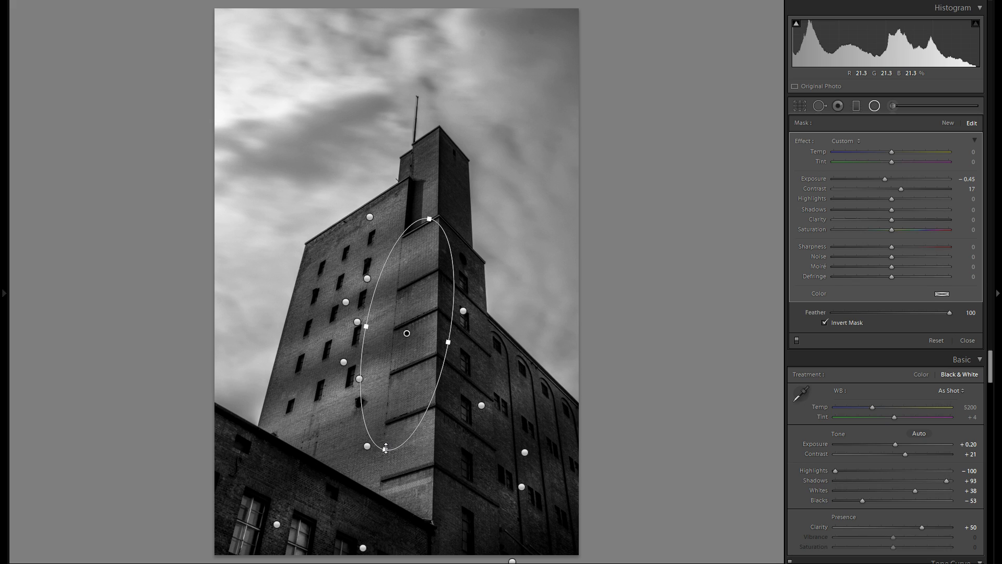
drag(385, 450, 382, 491)
drag(425, 326, 429, 338)
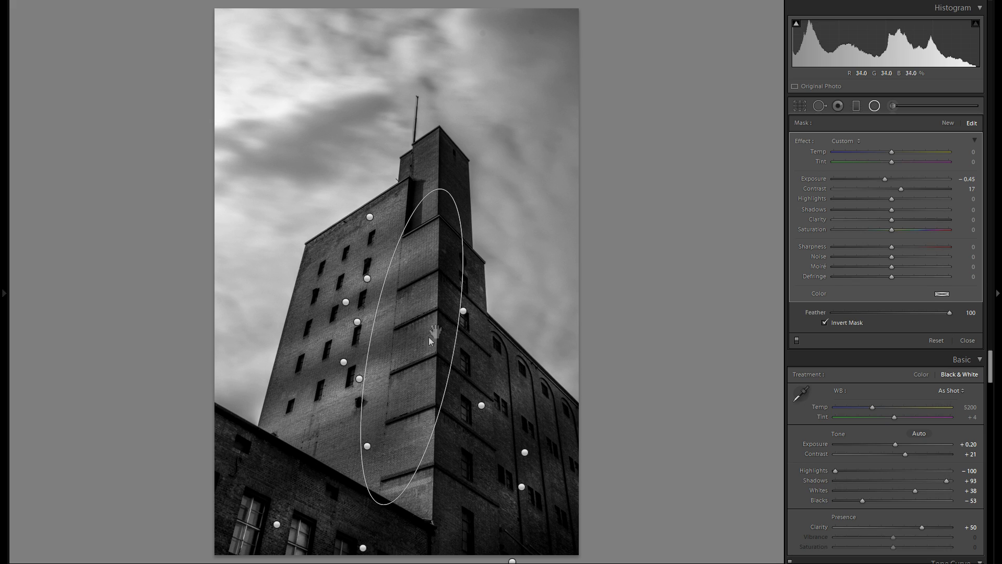
drag(461, 233, 445, 209)
drag(886, 179, 878, 182)
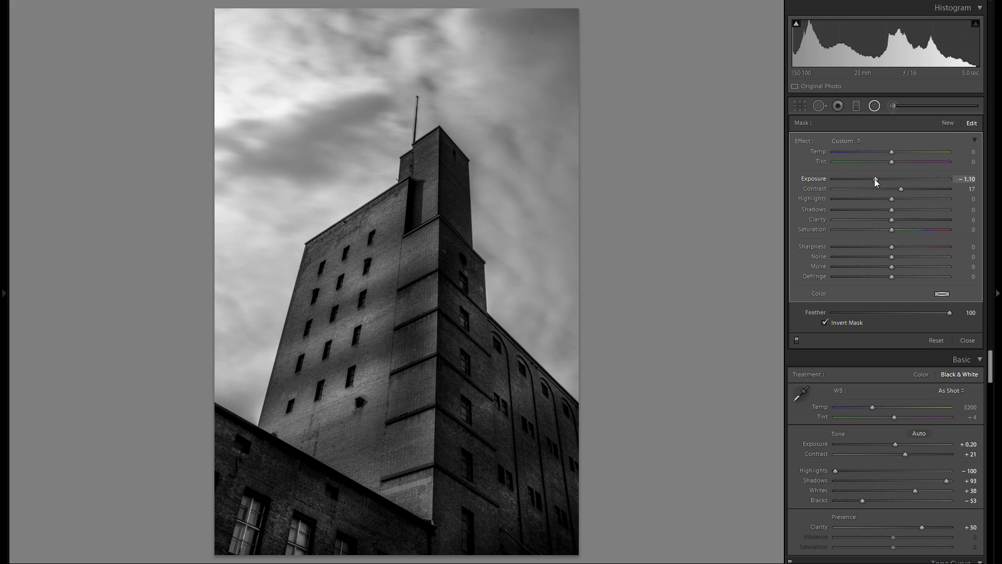
Add a new radial filter over the facade's middle windows with Exposure 0.45 and adjust its placement.
click(948, 123)
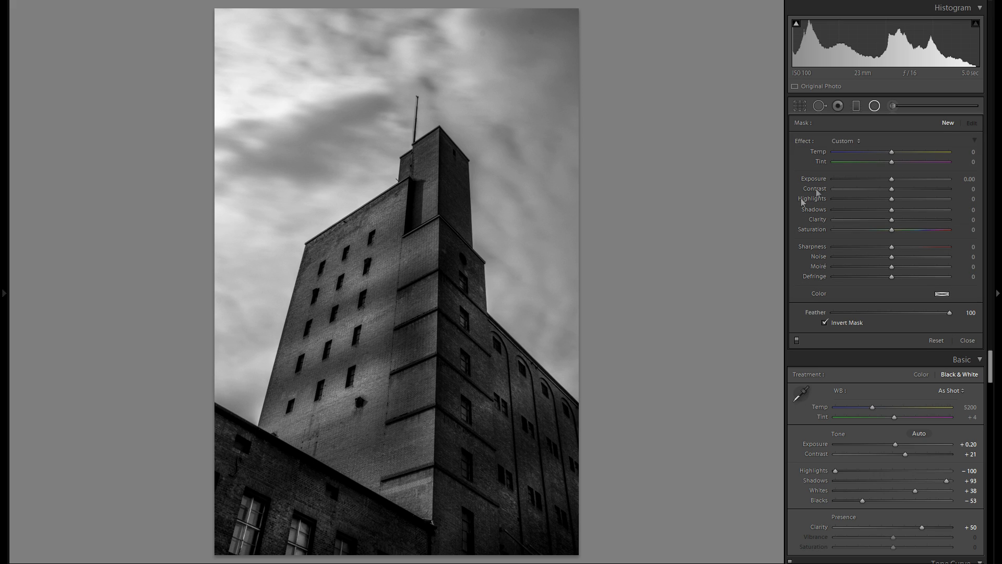
drag(337, 346, 389, 380)
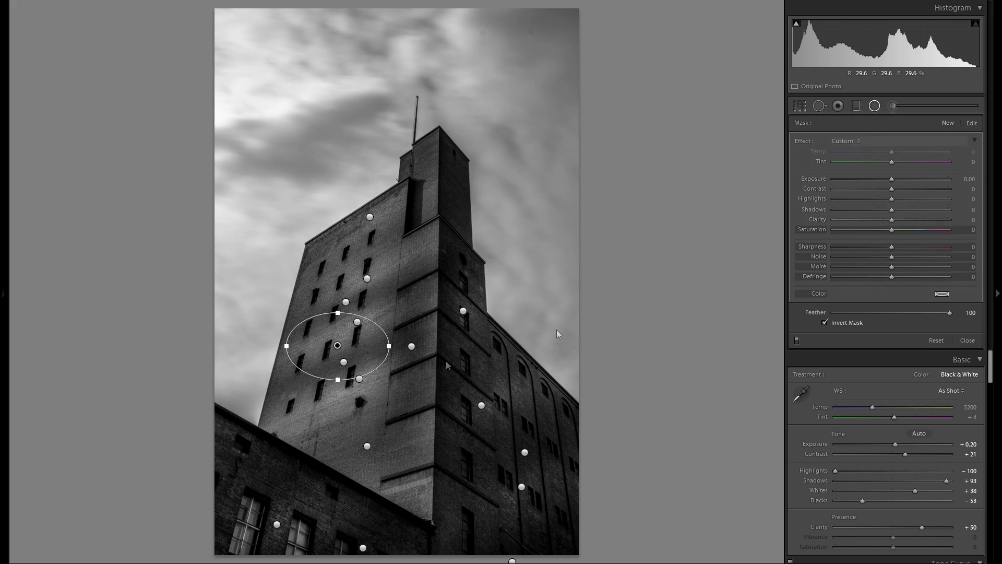
click(898, 179)
mouse_move(339, 356)
mouse_down()
mouse_move(325, 372)
mouse_move(324, 355)
mouse_up()
Duplicate the new brightening radial filter twice and reposition the copies on the facade.
right_click(325, 347)
click(342, 358)
drag(387, 284, 380, 432)
right_click(398, 247)
click(417, 251)
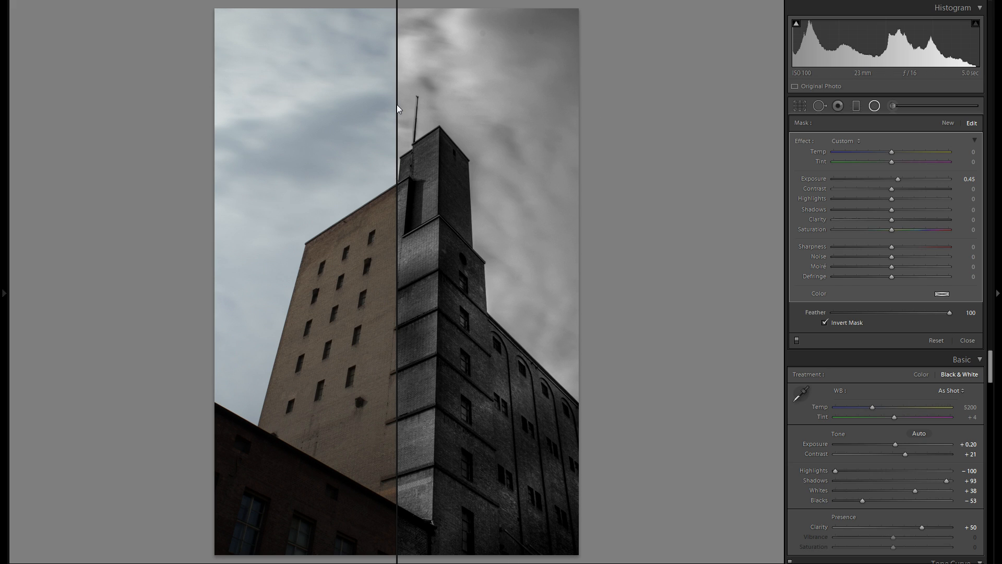
Review the imported original and the black-and-white conversion in the edit history, and return to the latest edit state.
click(1, 257)
scroll(99, 308, down, 6)
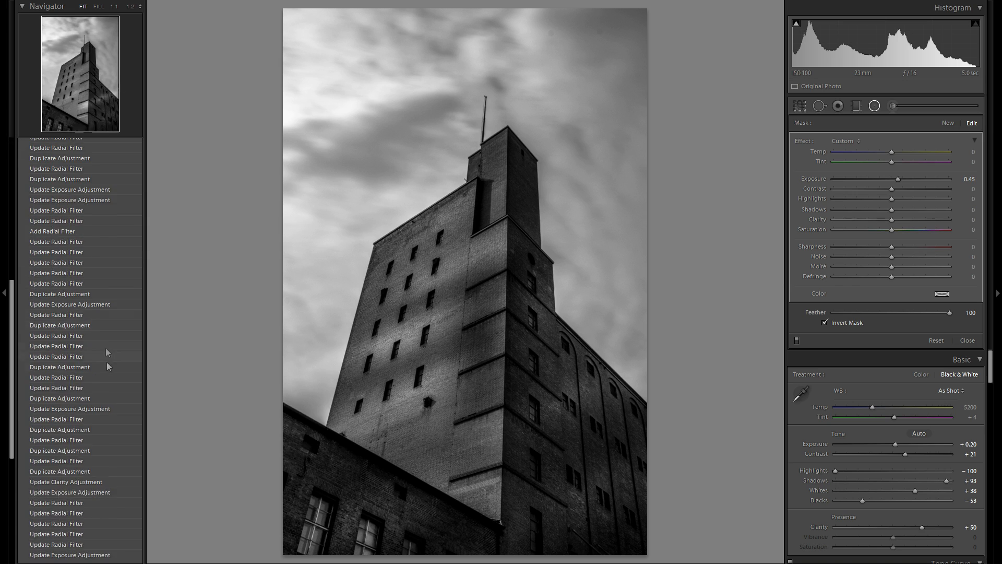
scroll(108, 353, down, 5)
click(81, 539)
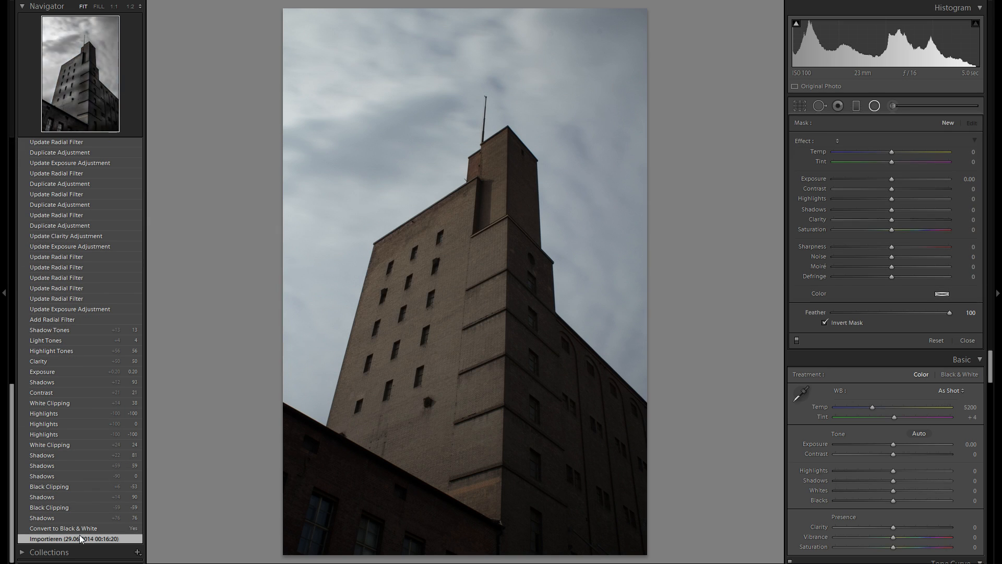
click(79, 529)
scroll(86, 499, up, 10)
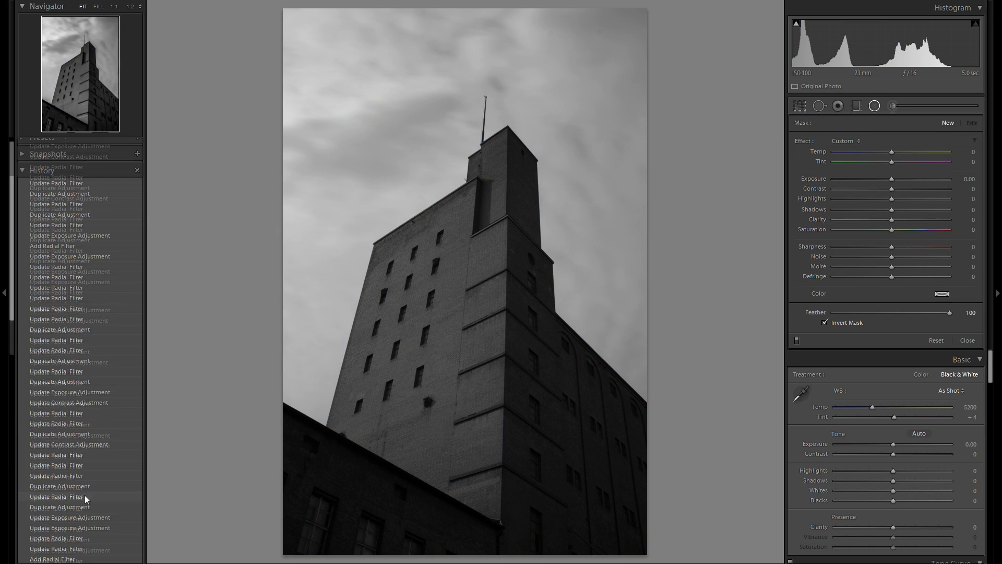
click(94, 191)
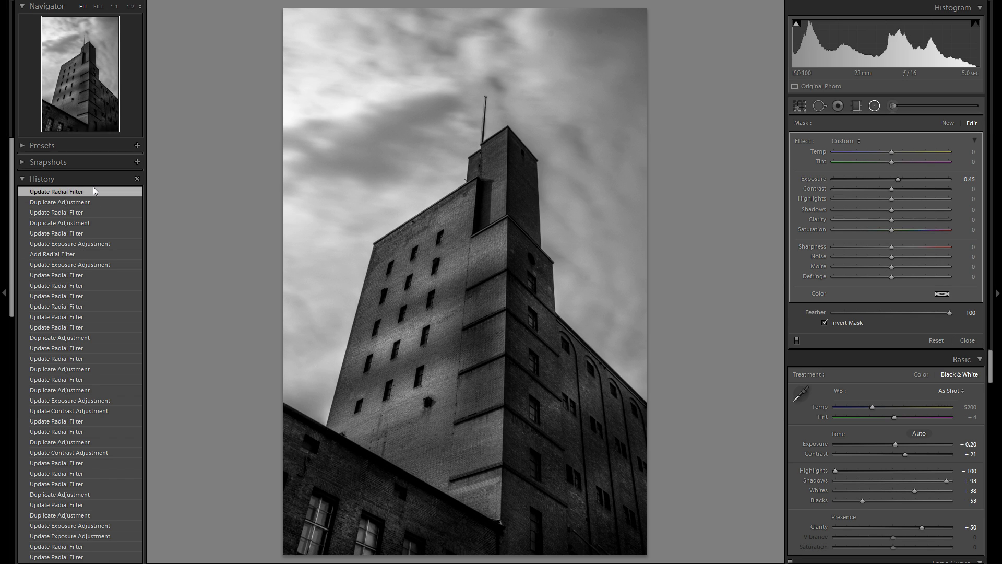